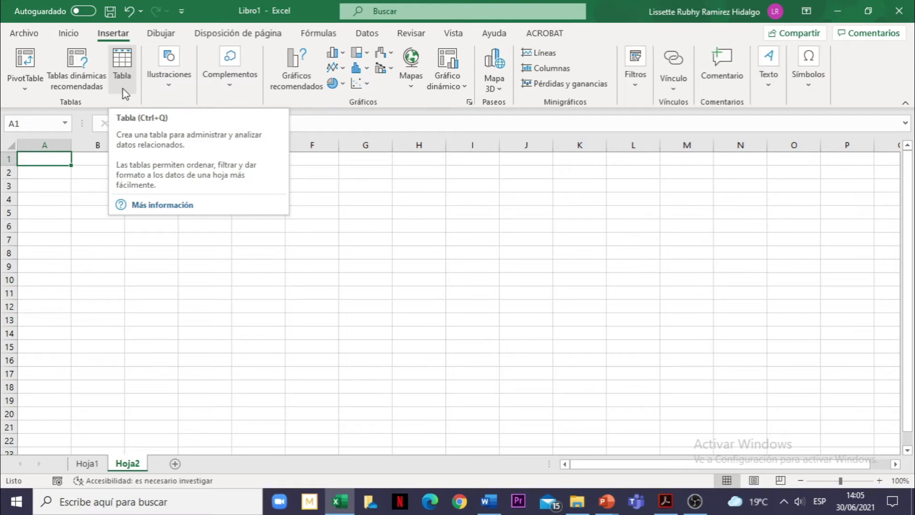
Step: Browse Imágenes > Imágenes en línea under Ilustraciones, then close the online picture search
click(169, 89)
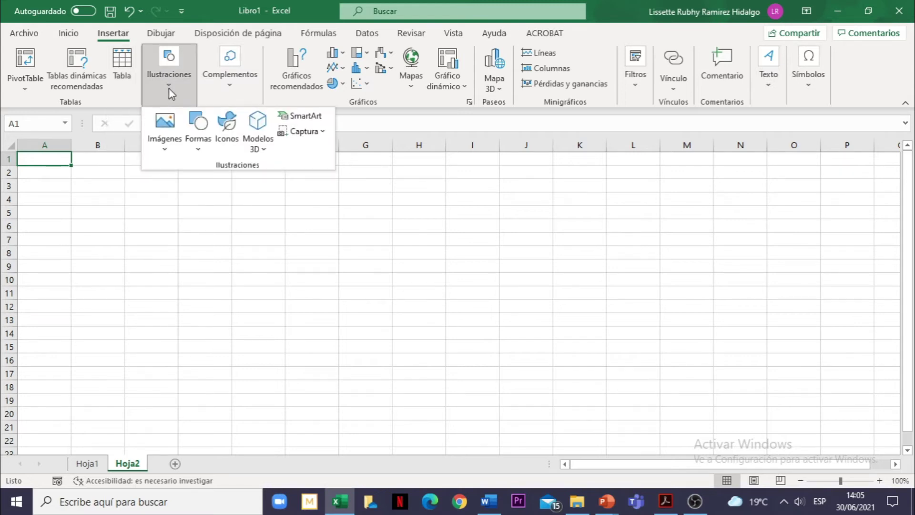
click(165, 150)
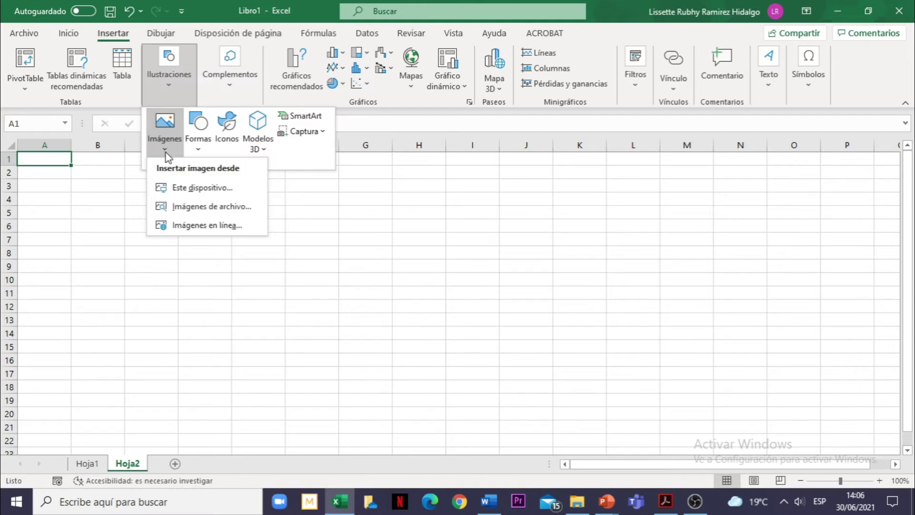
click(201, 227)
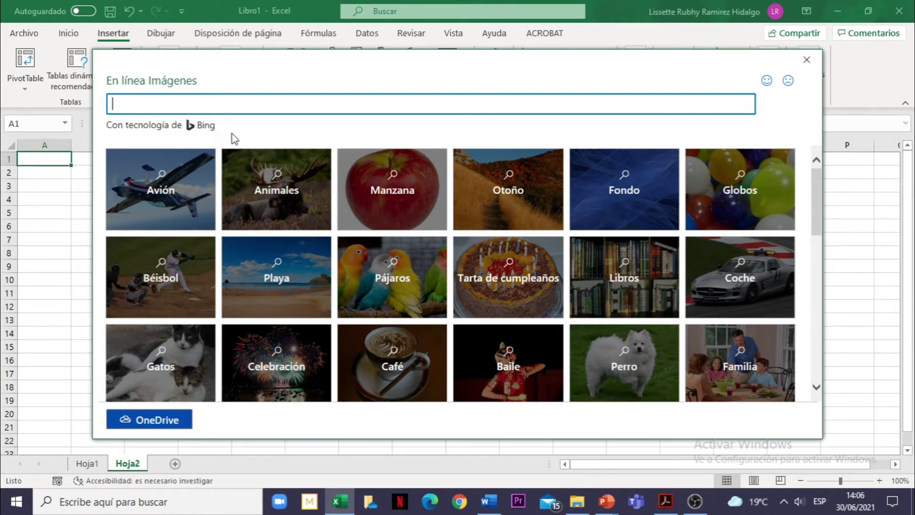
click(806, 59)
Step: Look through the Formas gallery and the Modelos 3D source options
click(171, 90)
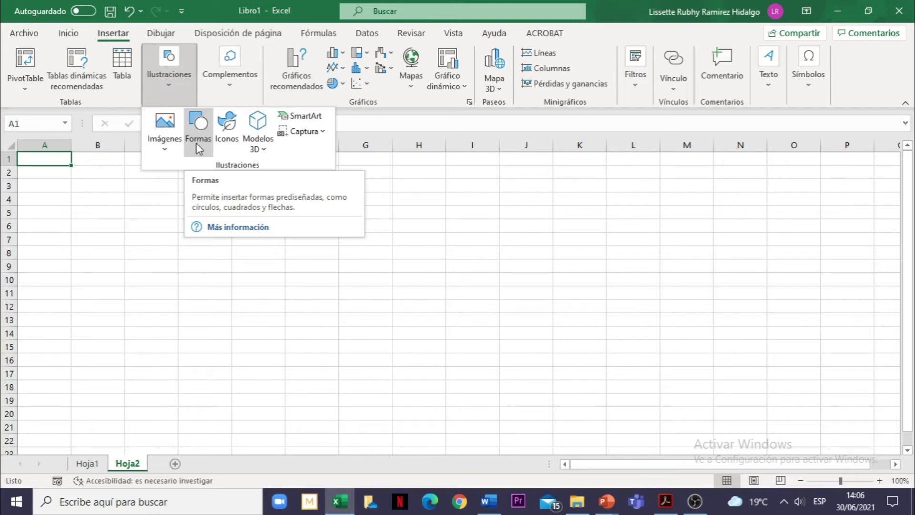
click(197, 144)
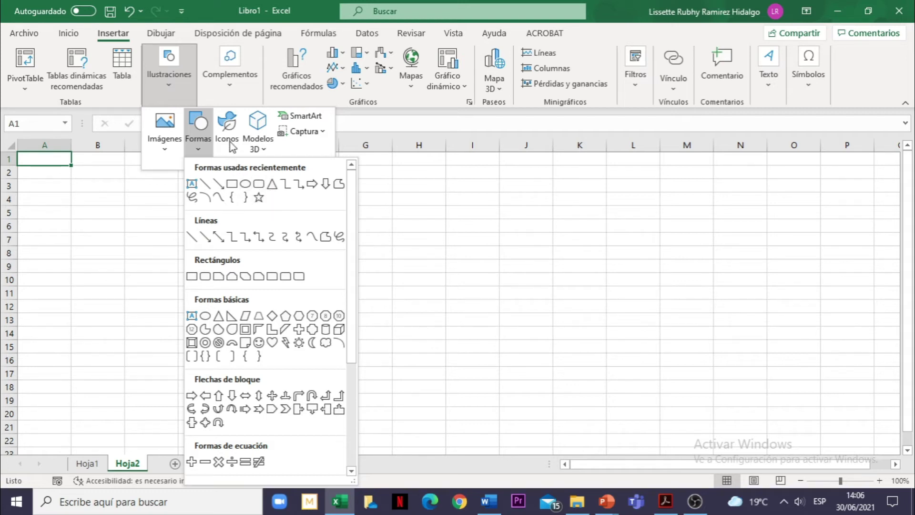
click(265, 150)
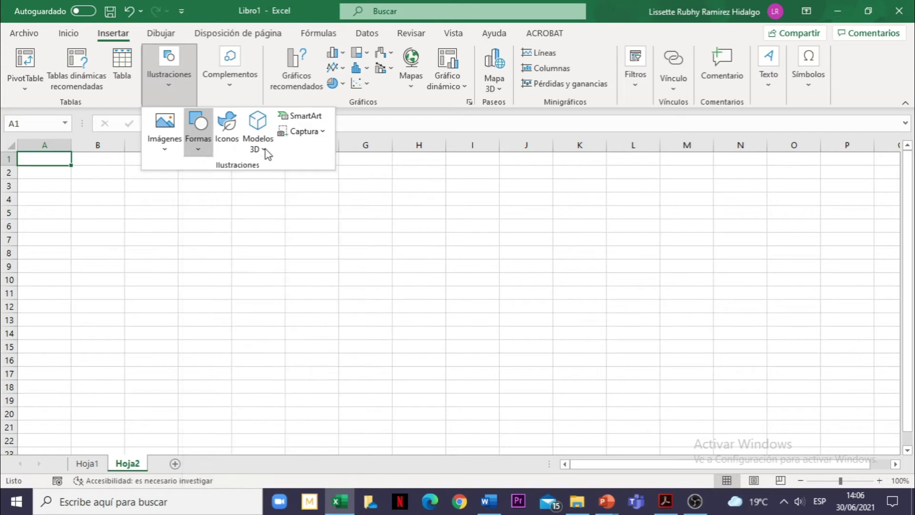
click(265, 150)
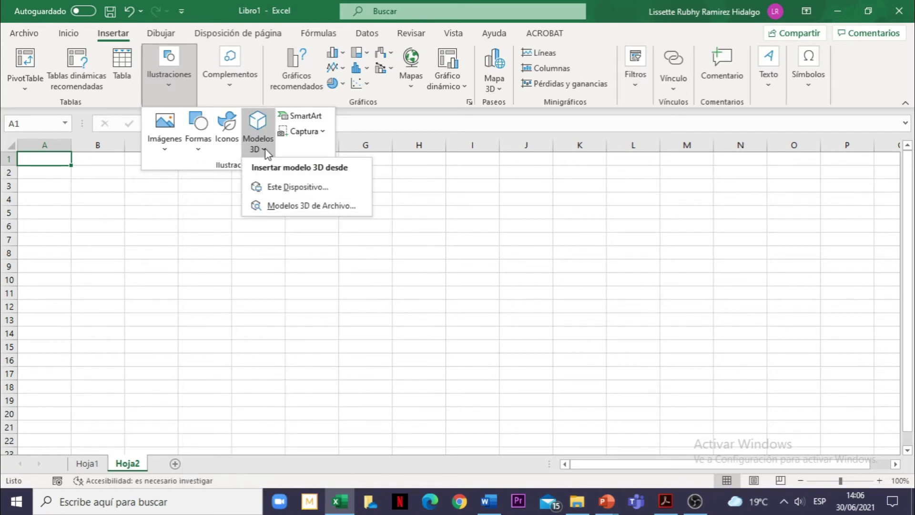
click(265, 149)
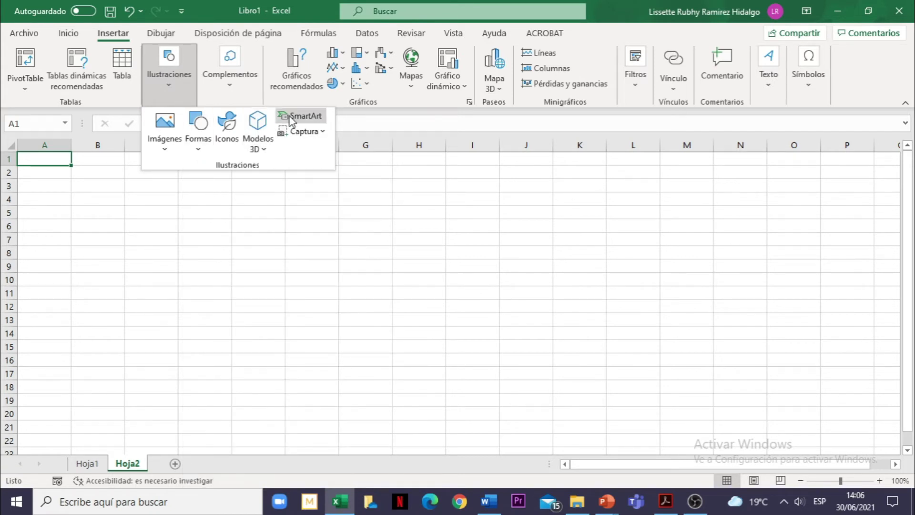
Step: Browse the SmartArt categories from Lista through Imagen and insert the Llamada de imágenes circulares layout
click(282, 212)
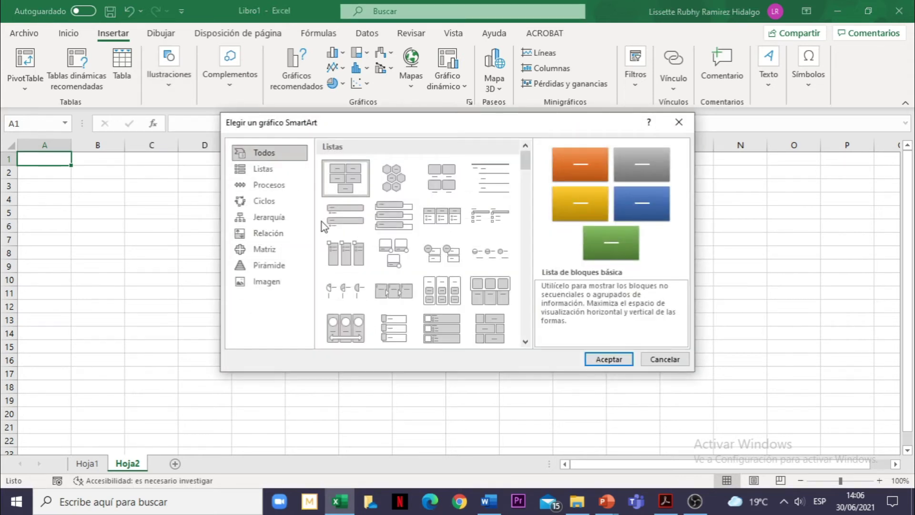
click(262, 171)
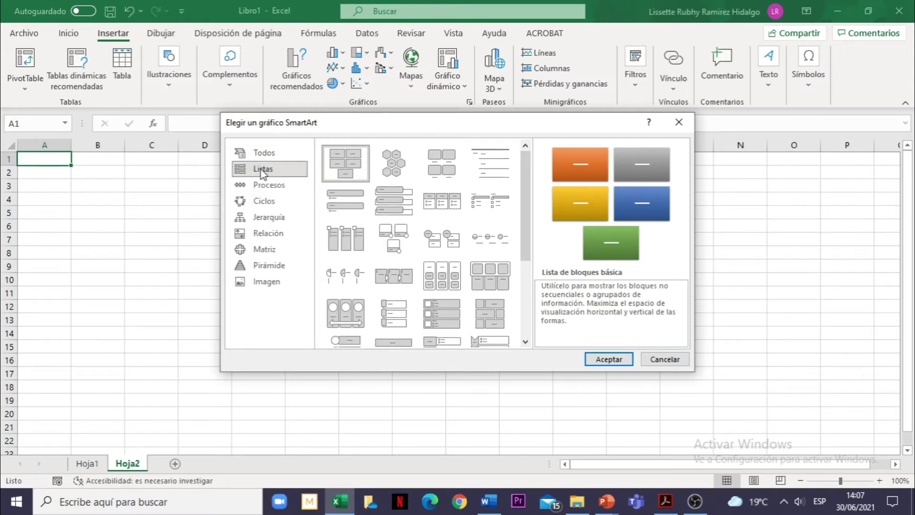
click(261, 185)
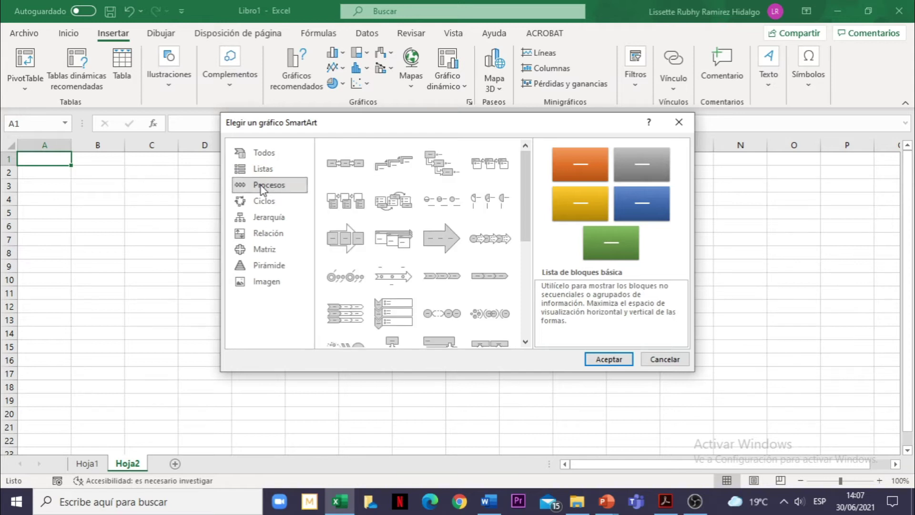
click(266, 202)
click(269, 218)
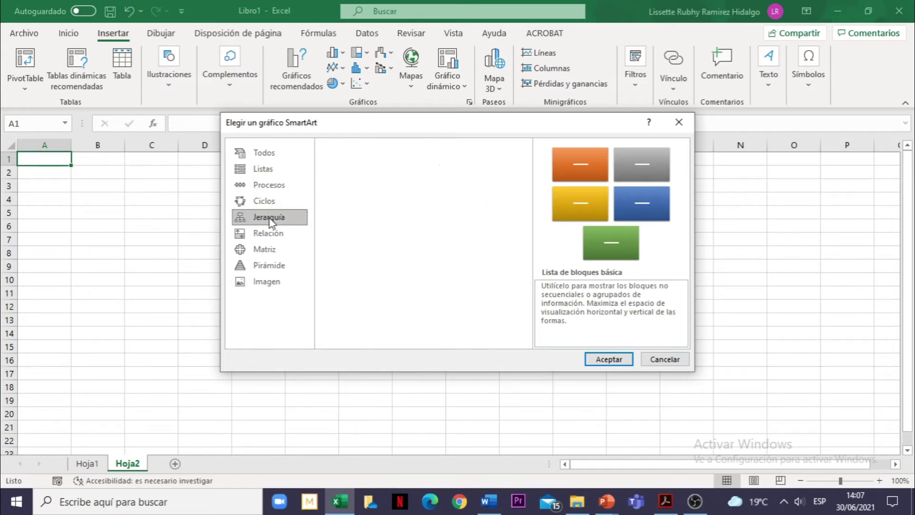
click(271, 235)
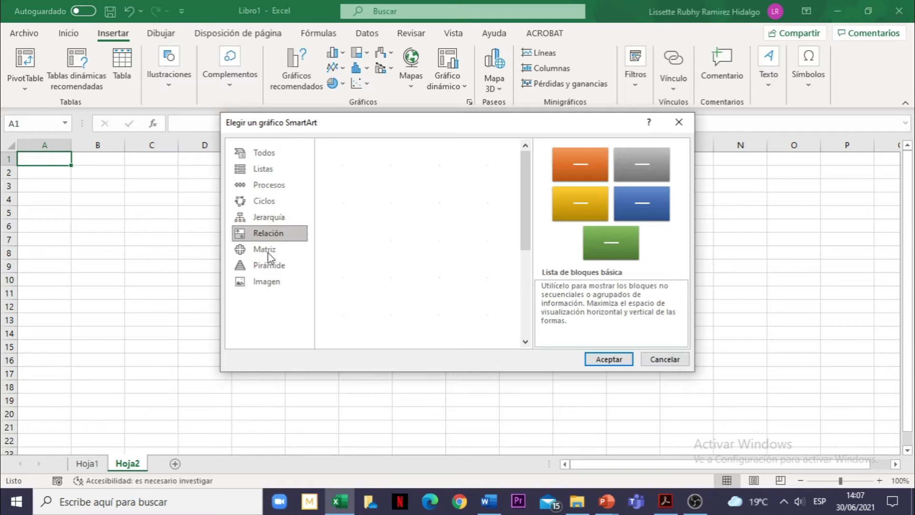
click(268, 251)
click(270, 266)
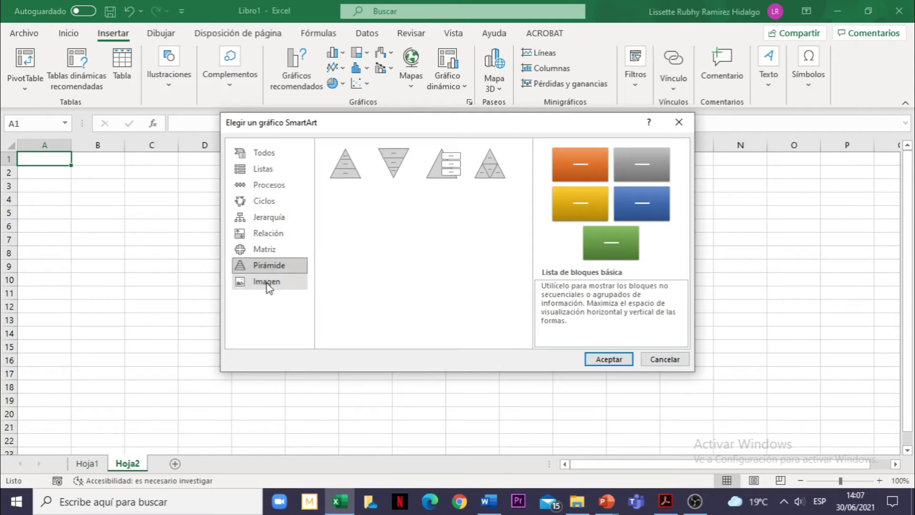
click(267, 281)
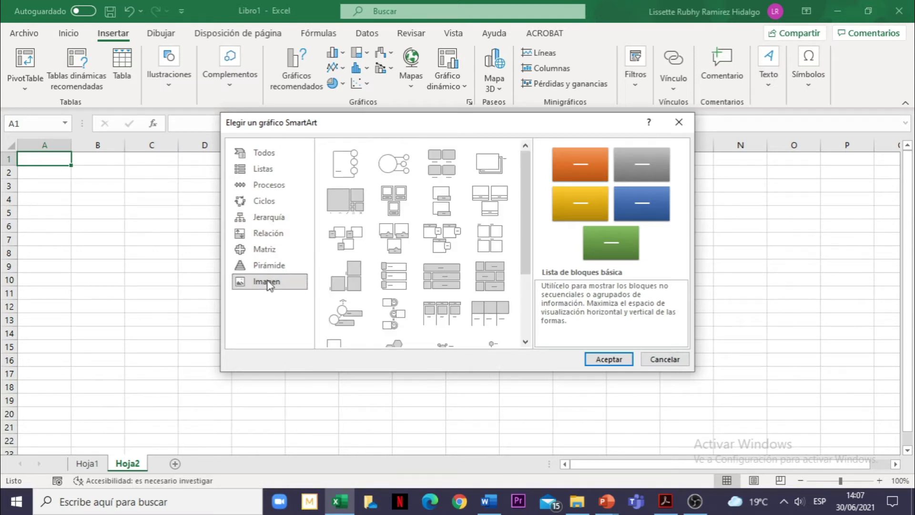
click(394, 163)
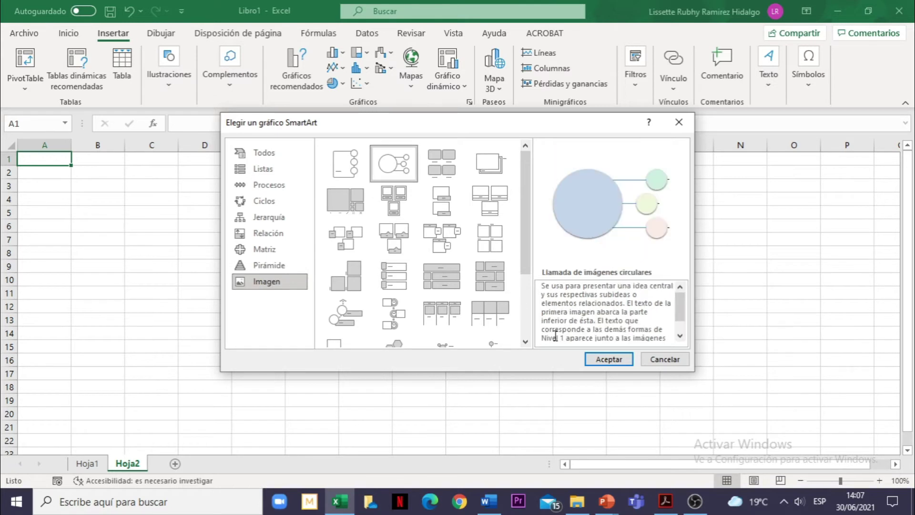
click(611, 362)
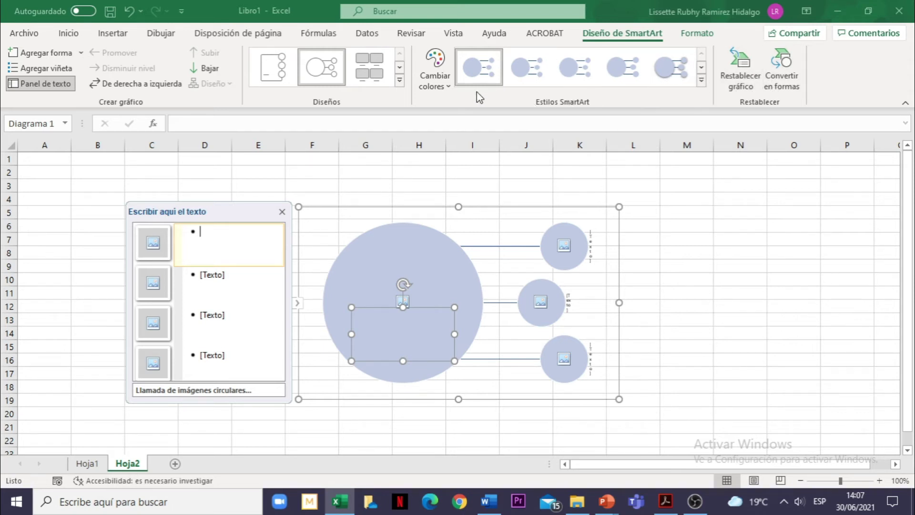
Step: Recolour the SmartArt in peach Énfasis 2 tones and apply a glossy, outlined 3D style
click(437, 89)
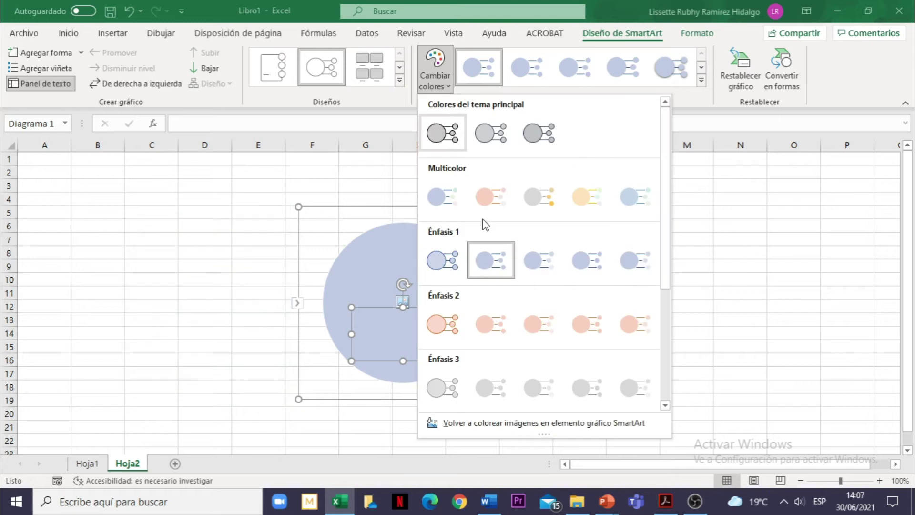
click(500, 328)
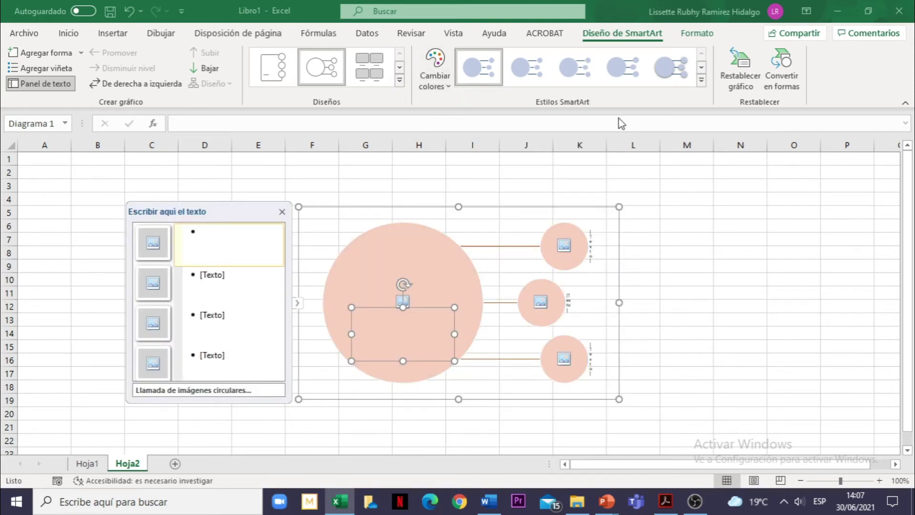
click(702, 80)
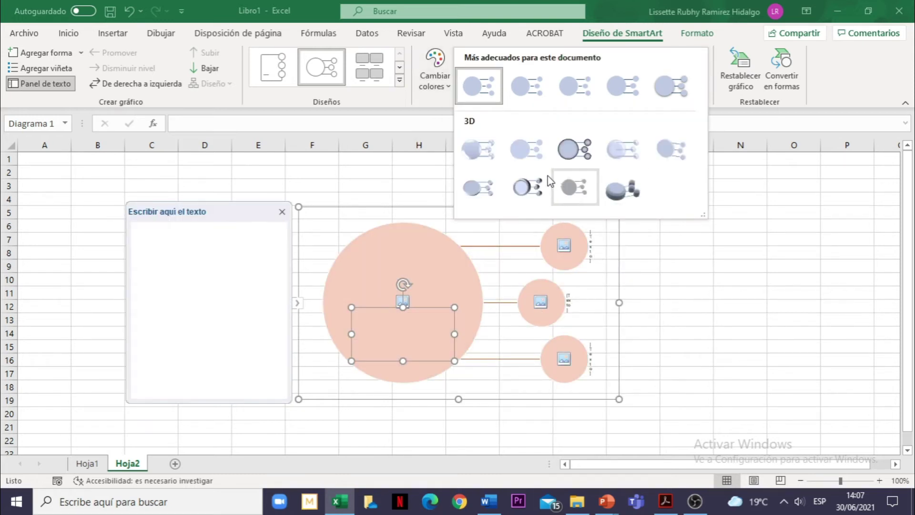
click(575, 151)
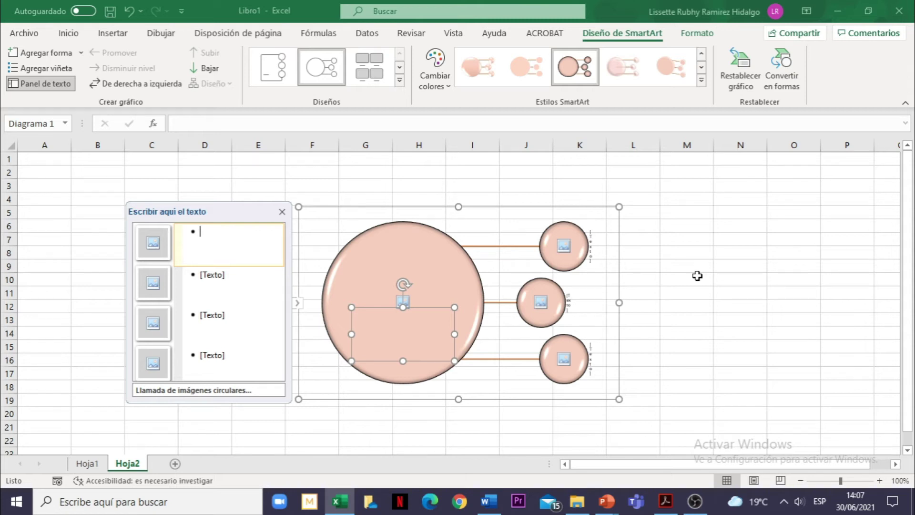
click(686, 270)
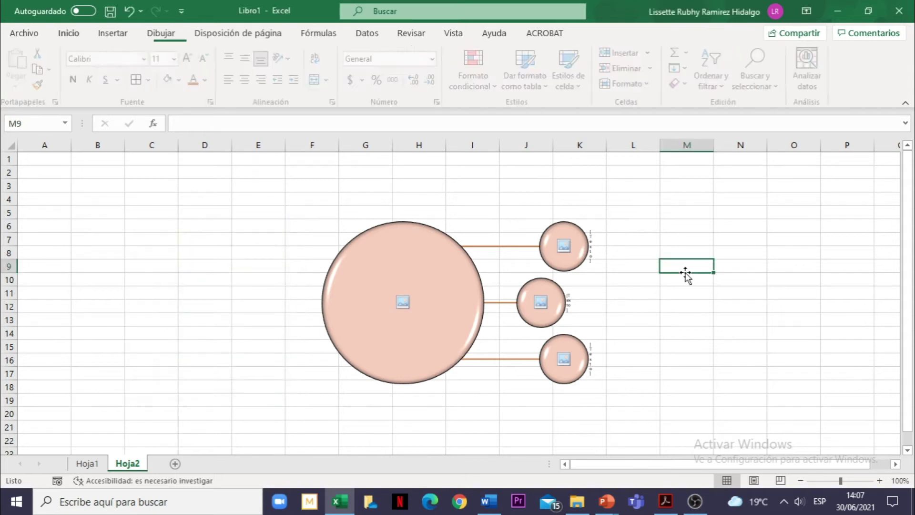
Step: On the Insertar tab, look through the Ilustraciones and Complementos (Mis complementos) options, then close them
click(117, 37)
click(168, 81)
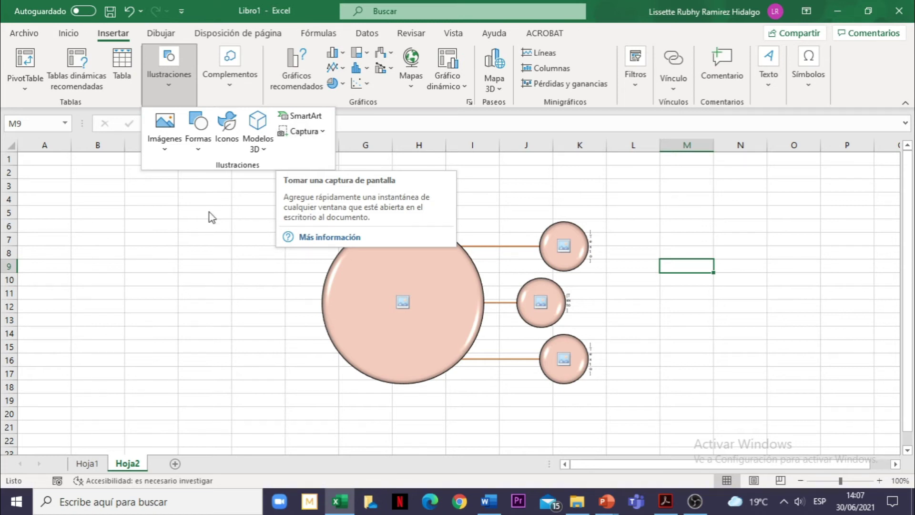
click(198, 198)
click(229, 87)
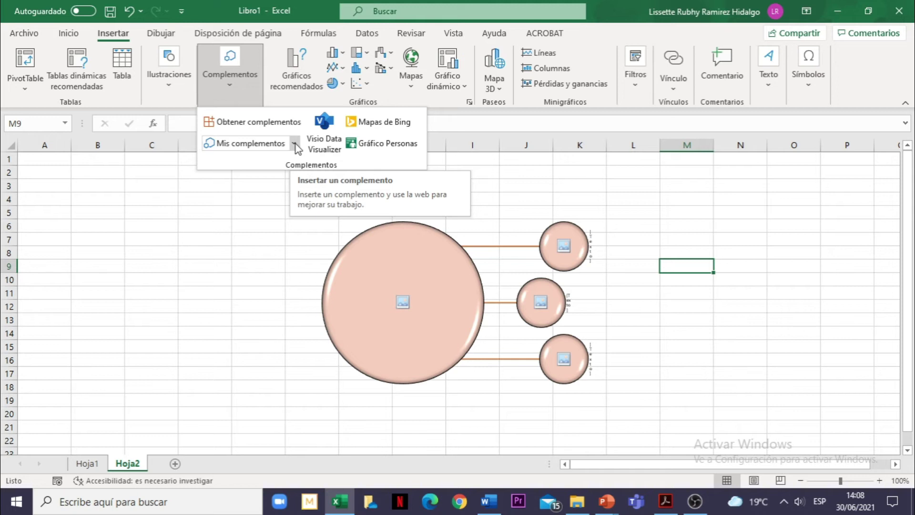
click(295, 144)
click(295, 143)
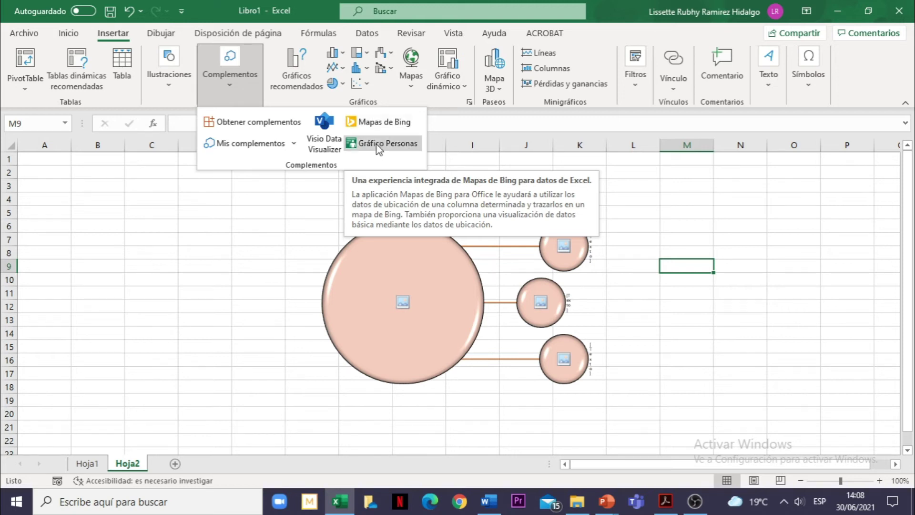
click(241, 321)
click(88, 463)
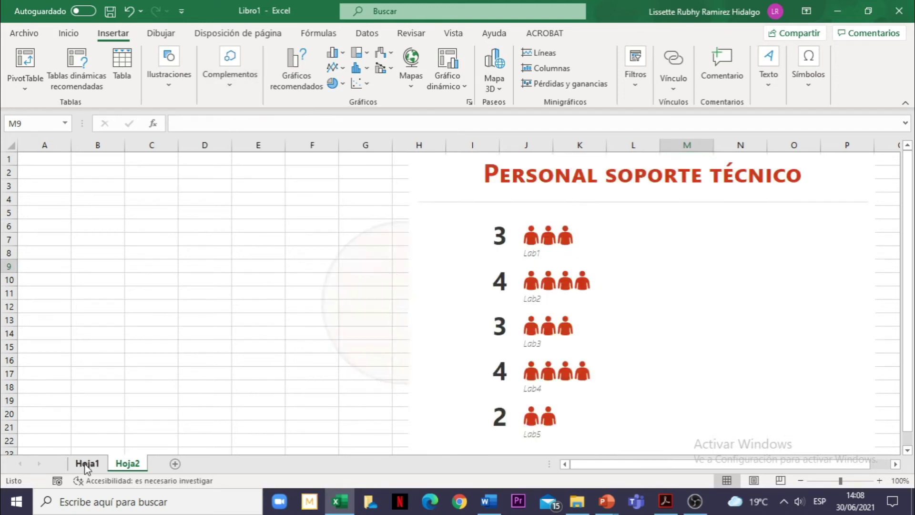
click(236, 85)
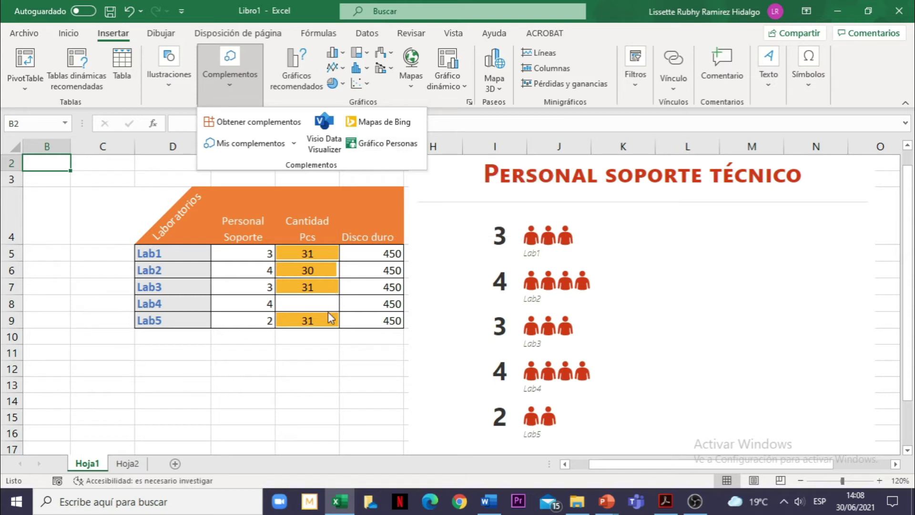
click(305, 369)
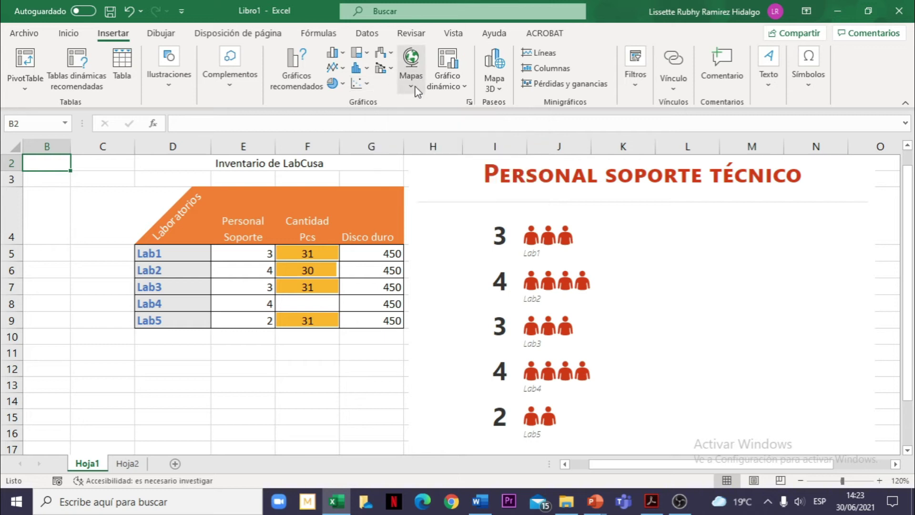
click(415, 90)
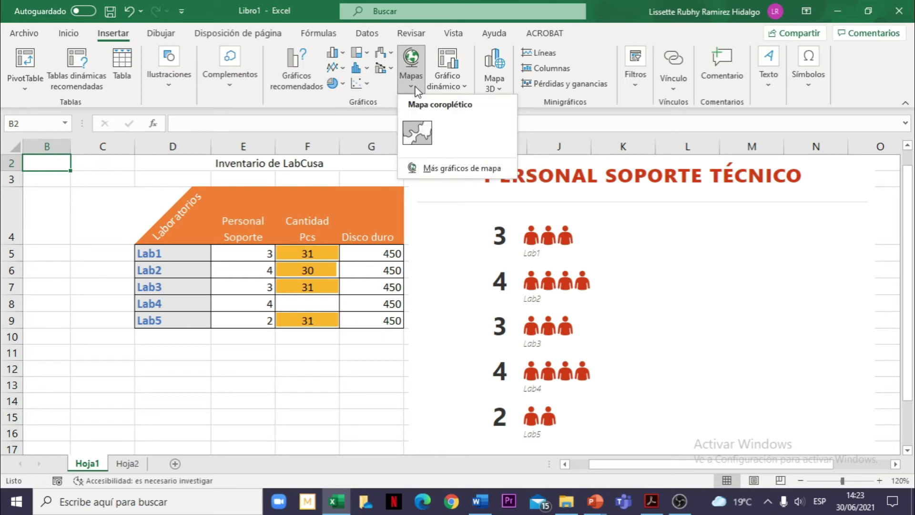
click(416, 69)
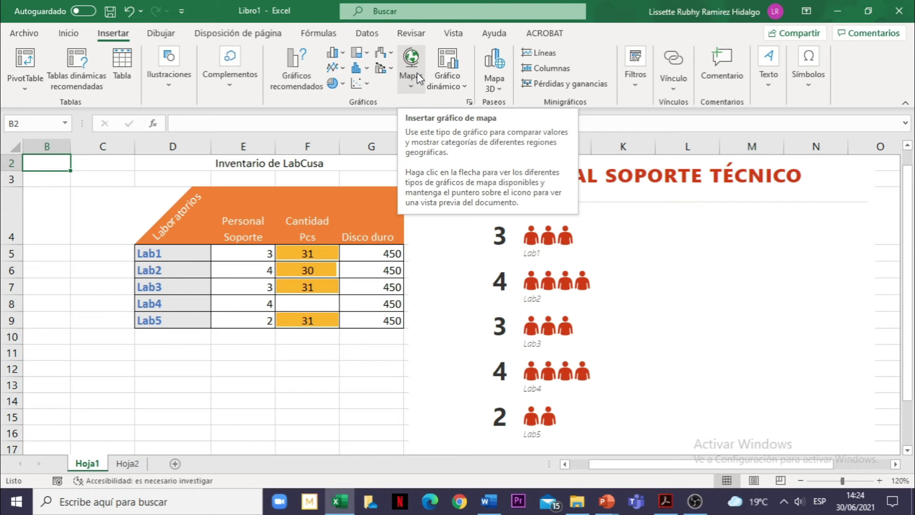
click(464, 86)
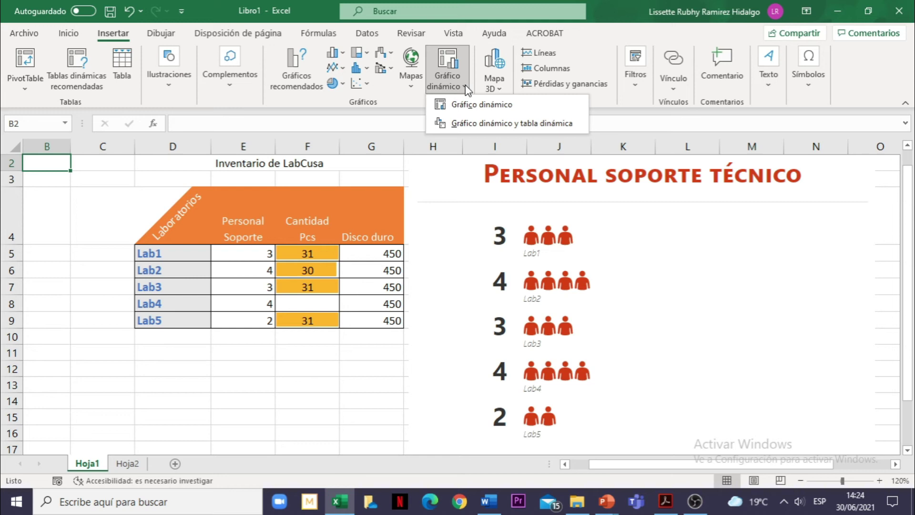
click(465, 84)
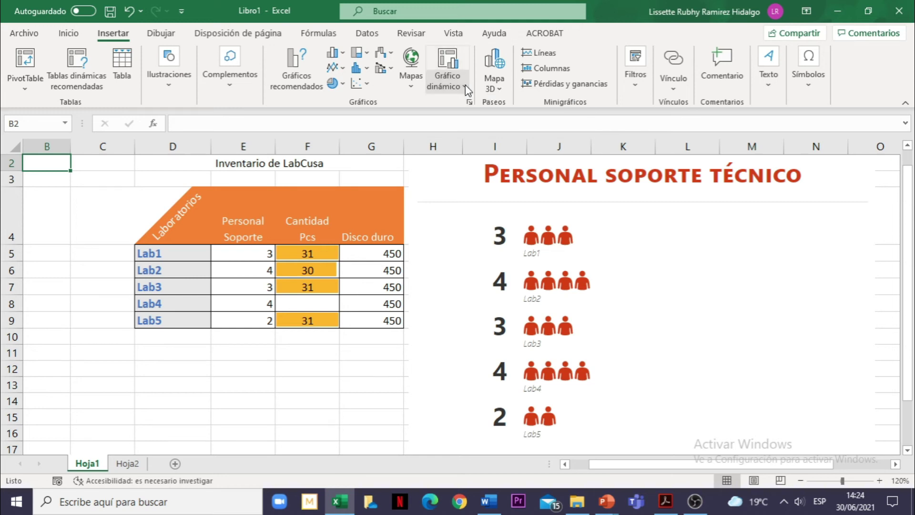
click(501, 89)
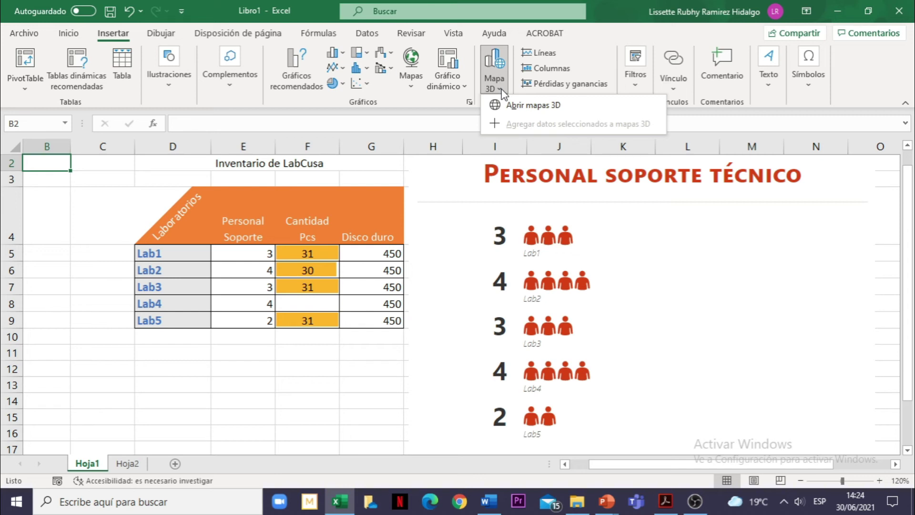
click(504, 93)
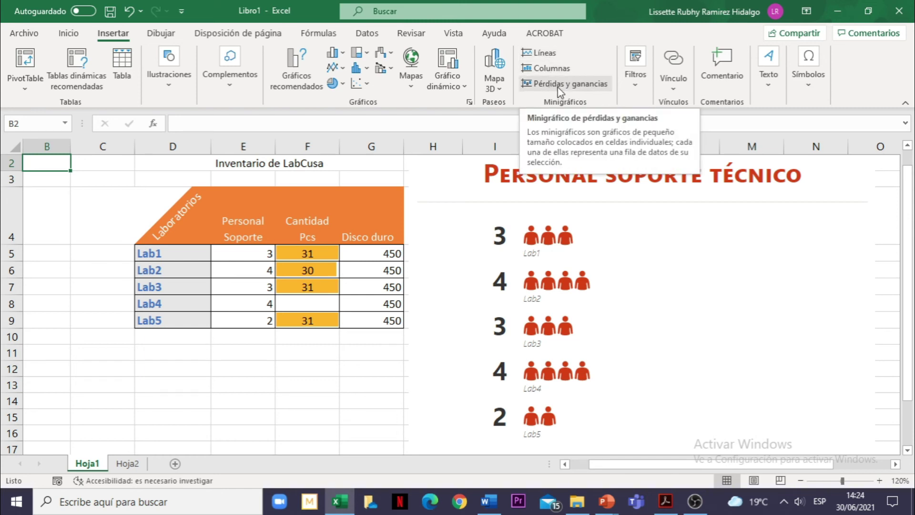
Step: Look through the Filtros options, Vínculo choices and Insertar hipervínculo dialog, ending on the Texto choices
click(633, 98)
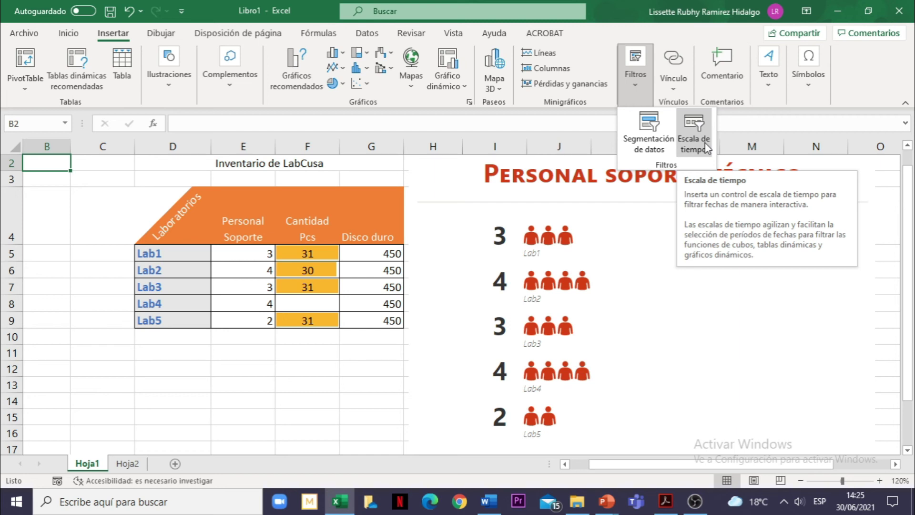
click(676, 93)
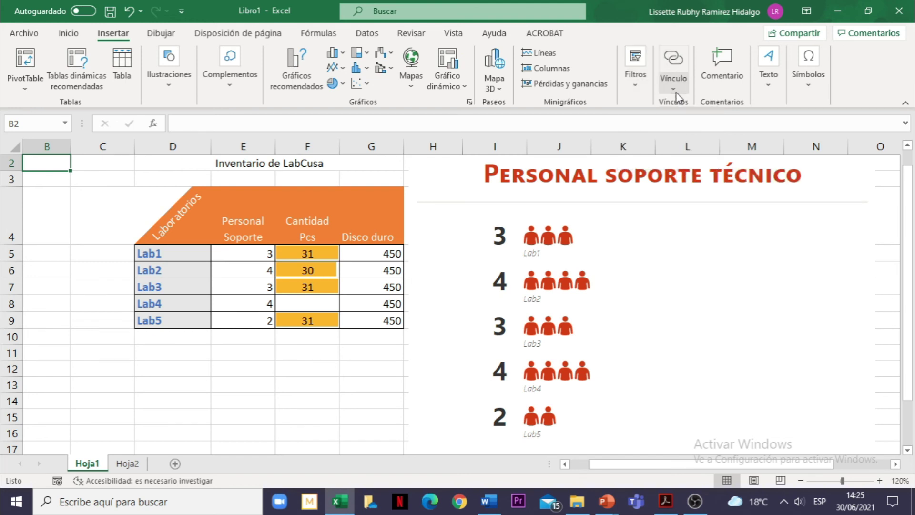
click(674, 91)
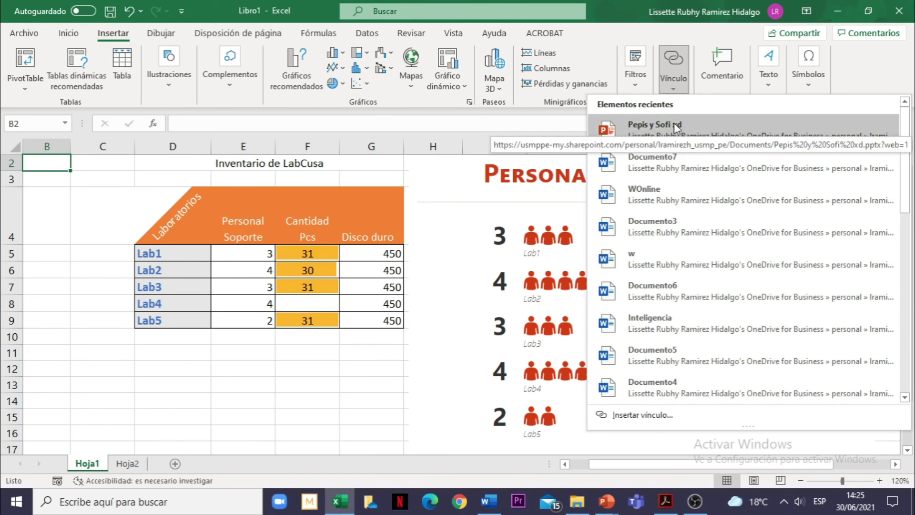
click(679, 71)
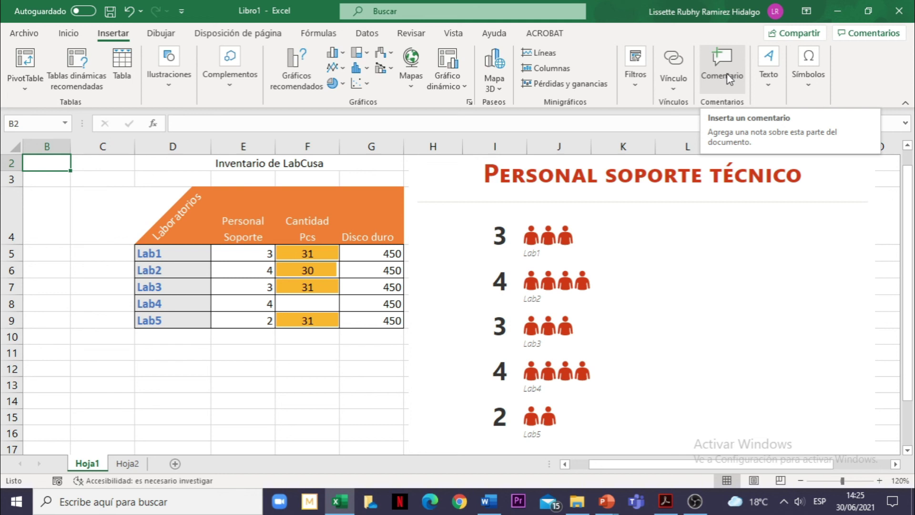
click(767, 96)
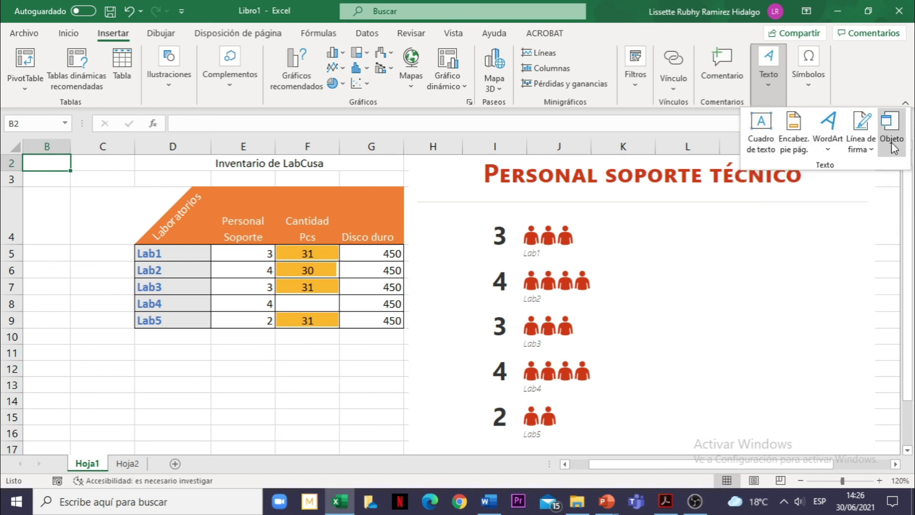
Step: View the Símbolos choices and the built-in Ecuación gallery without adding an equation
click(812, 96)
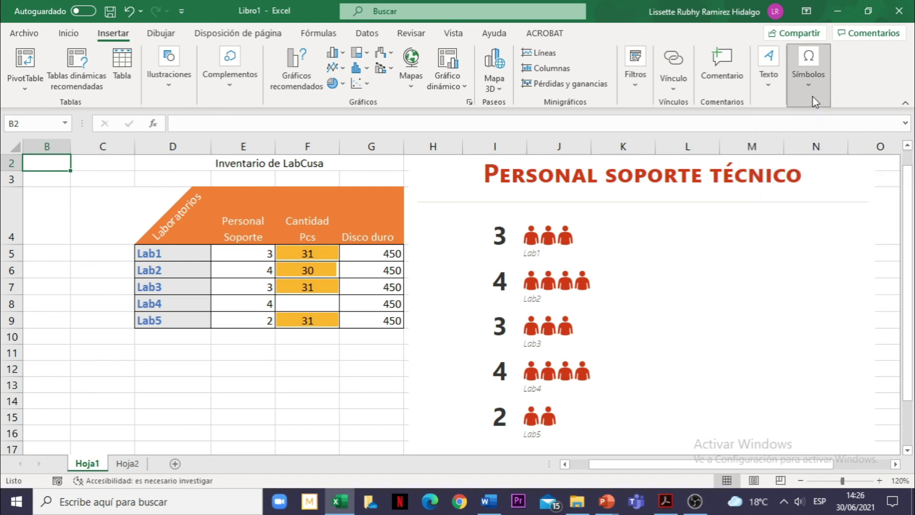
click(812, 96)
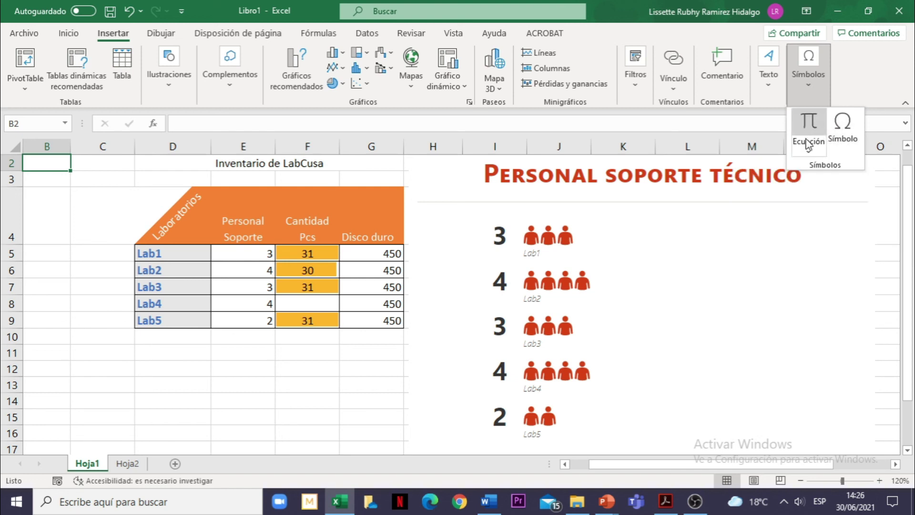
click(814, 151)
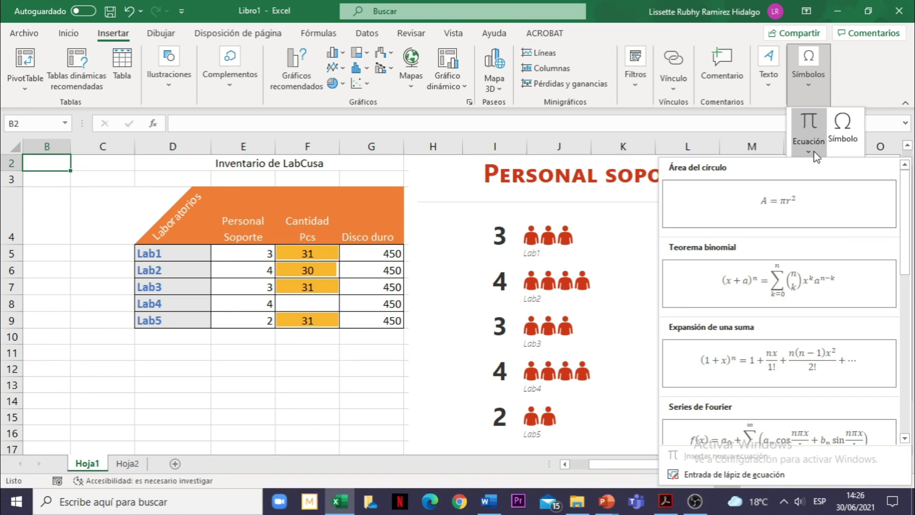
click(815, 151)
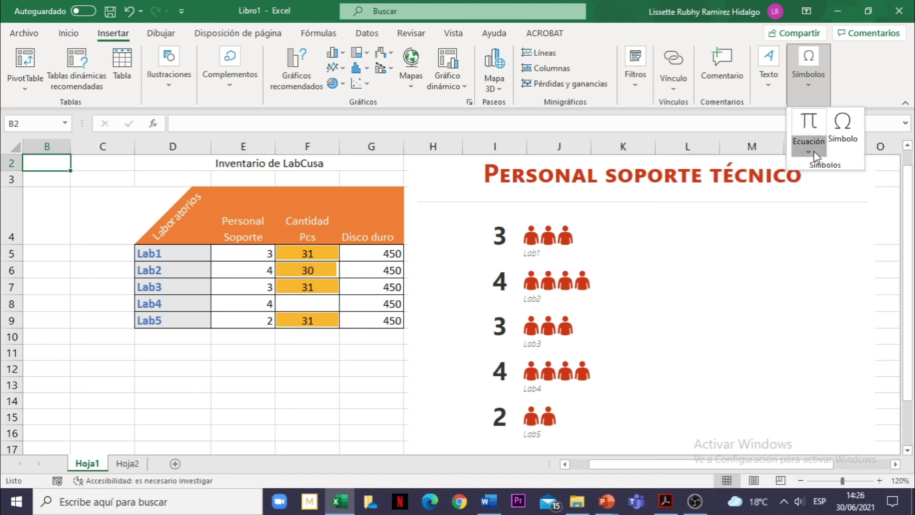